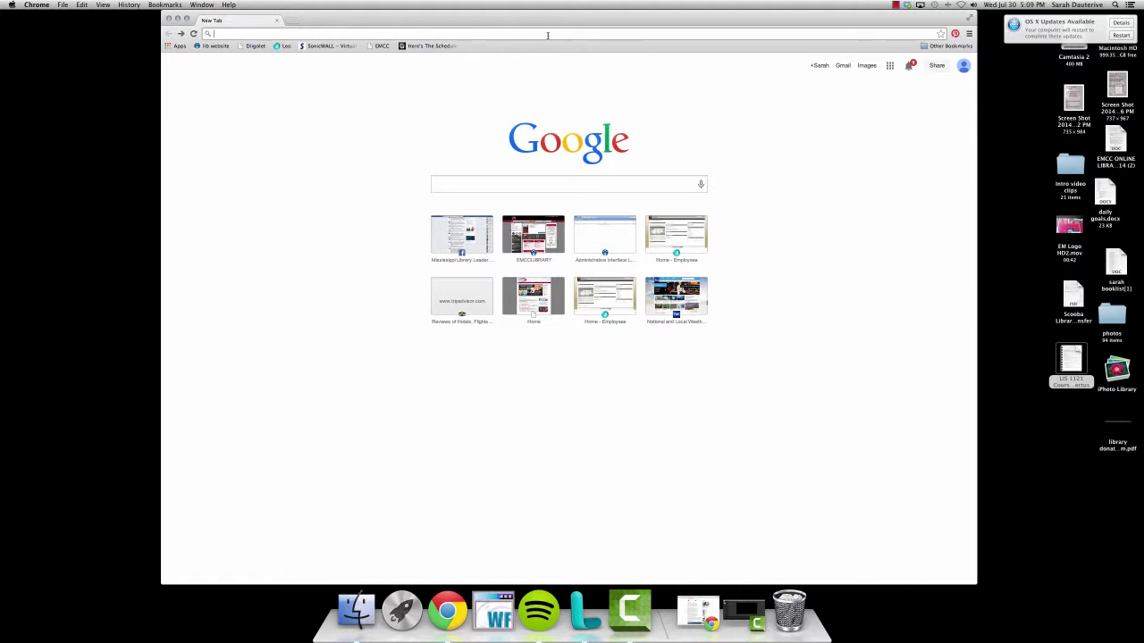
{"action": "type", "text": "www.eas"}
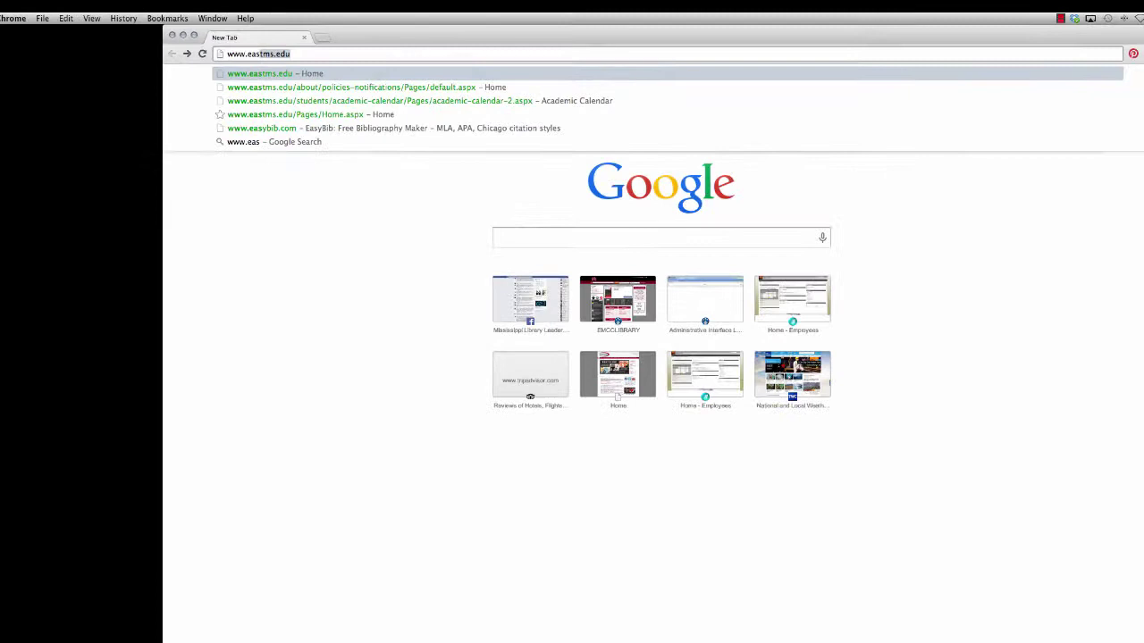
{"action": "key", "text": "Return"}
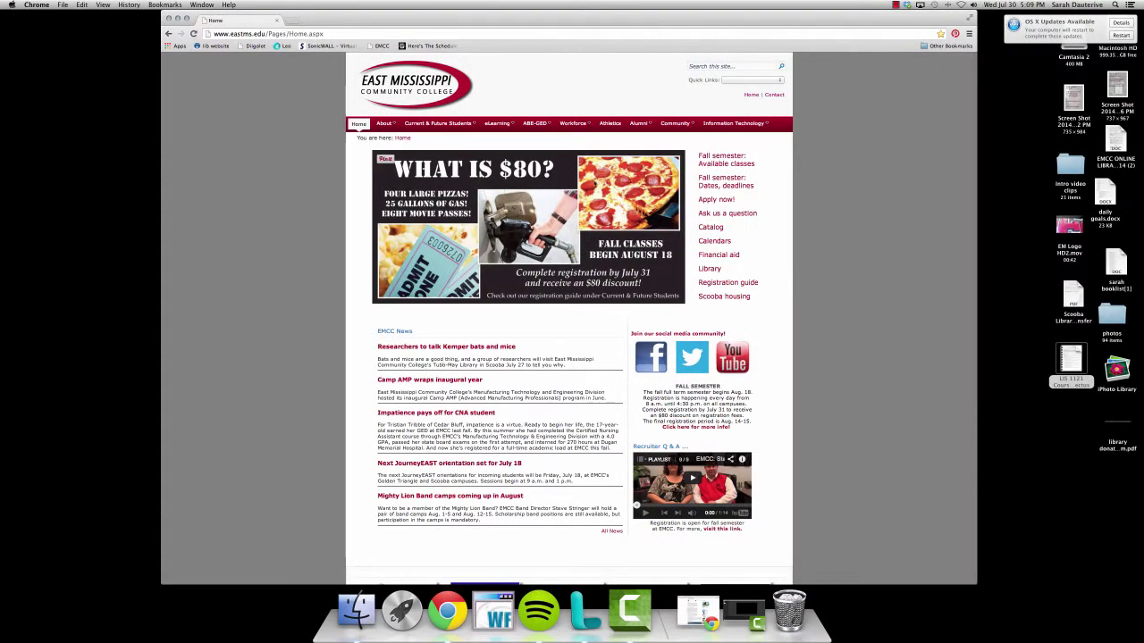
{"action": "left_click", "coordinate": [711, 270]}
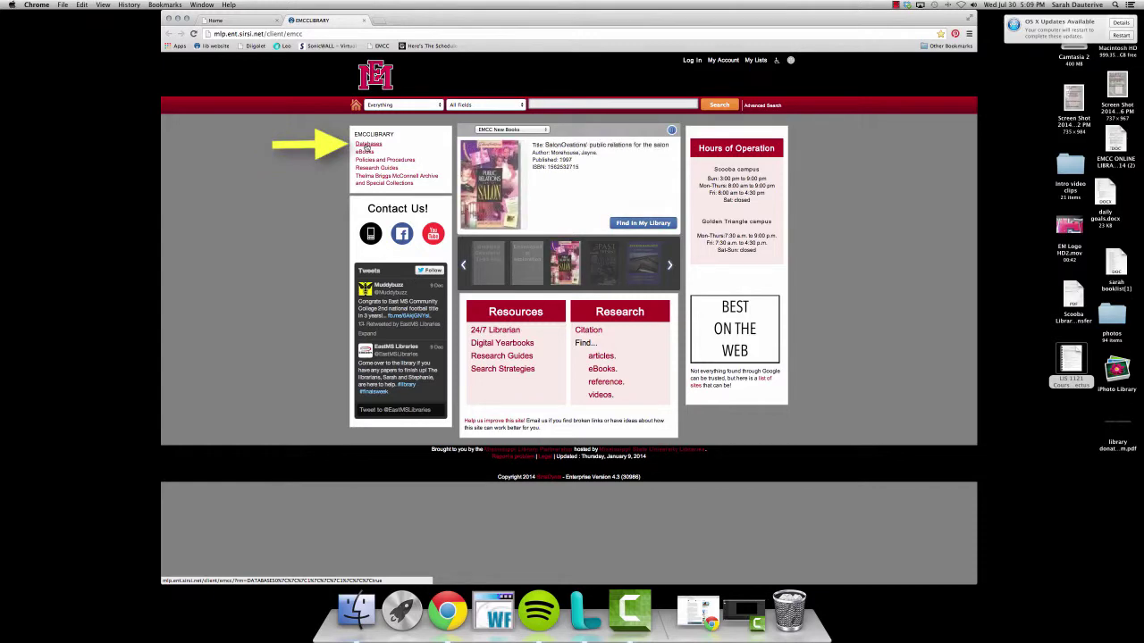
{"action": "left_click", "coordinate": [365, 145]}
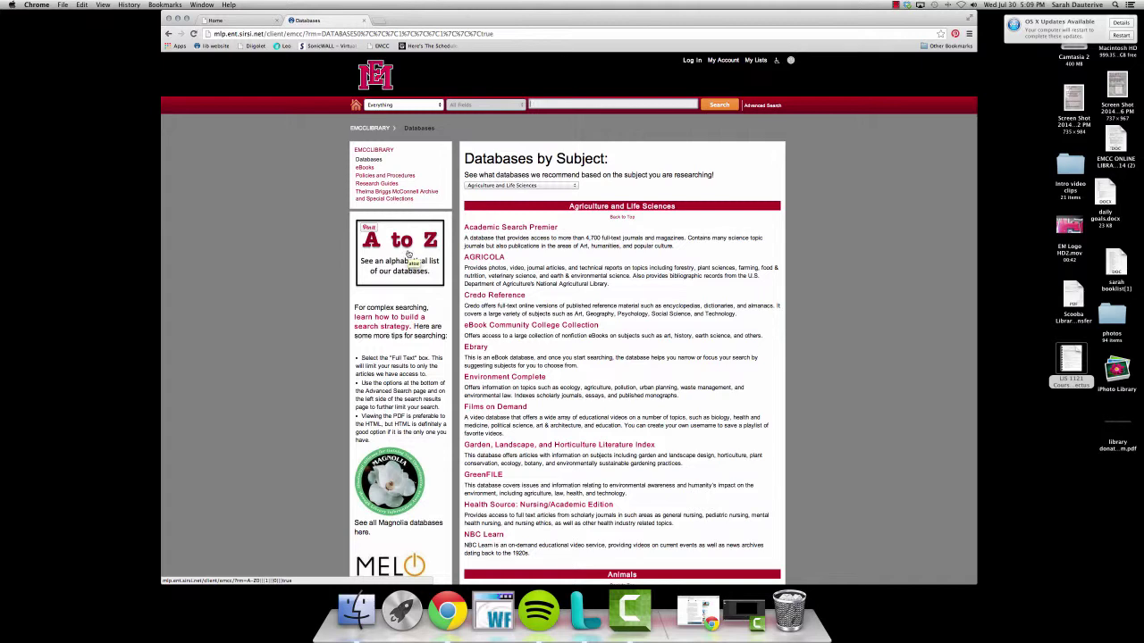
{"action": "left_click", "coordinate": [409, 253]}
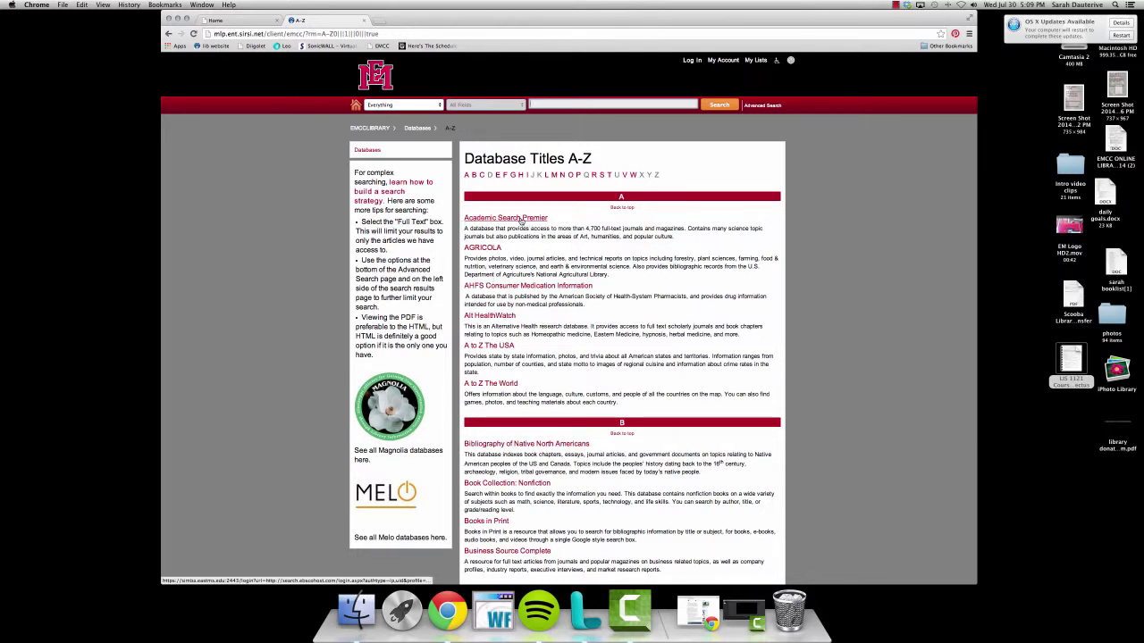
{"action": "left_click", "coordinate": [521, 219]}
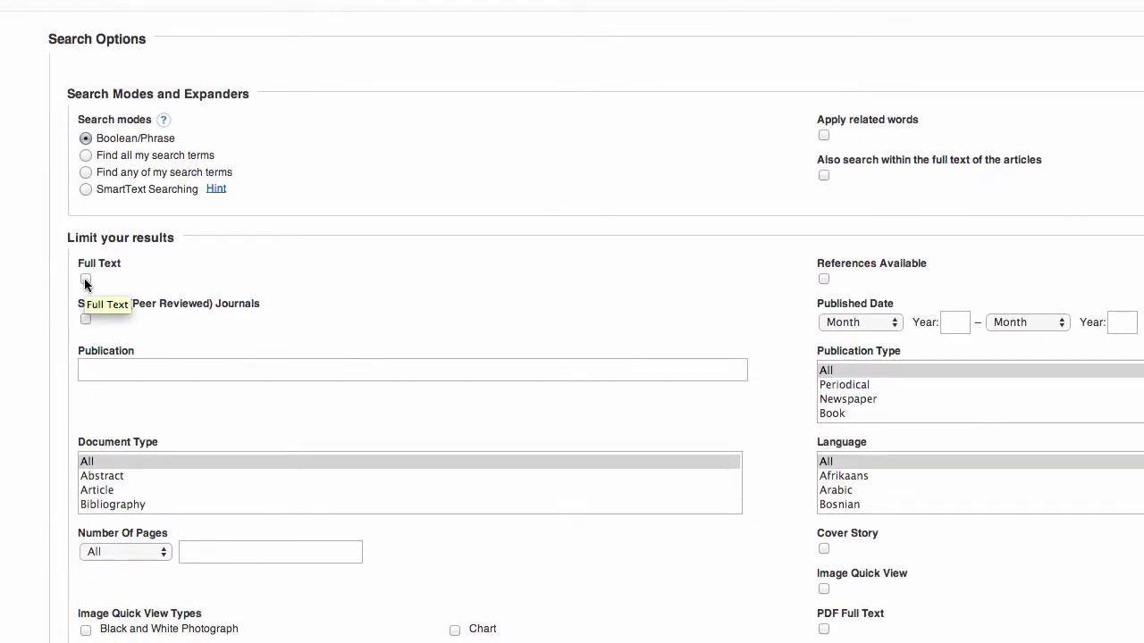
Step: Tick the Full Text checkbox under Limit your results
{"action": "left_click", "coordinate": [86, 281]}
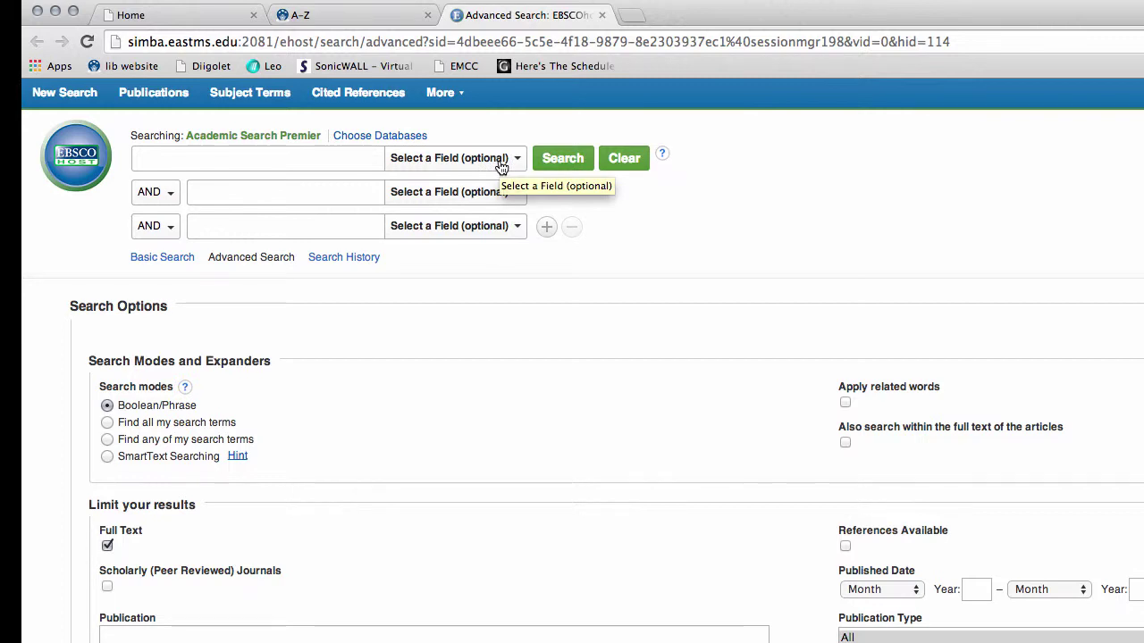
{"action": "left_click", "coordinate": [503, 166]}
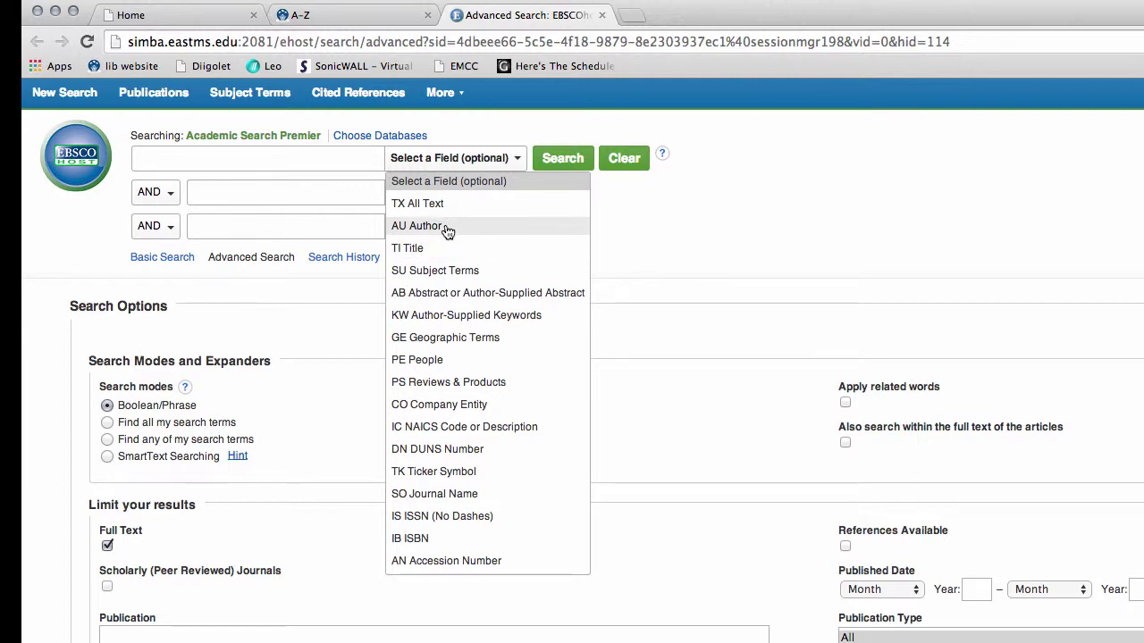
{"action": "left_click", "coordinate": [495, 188]}
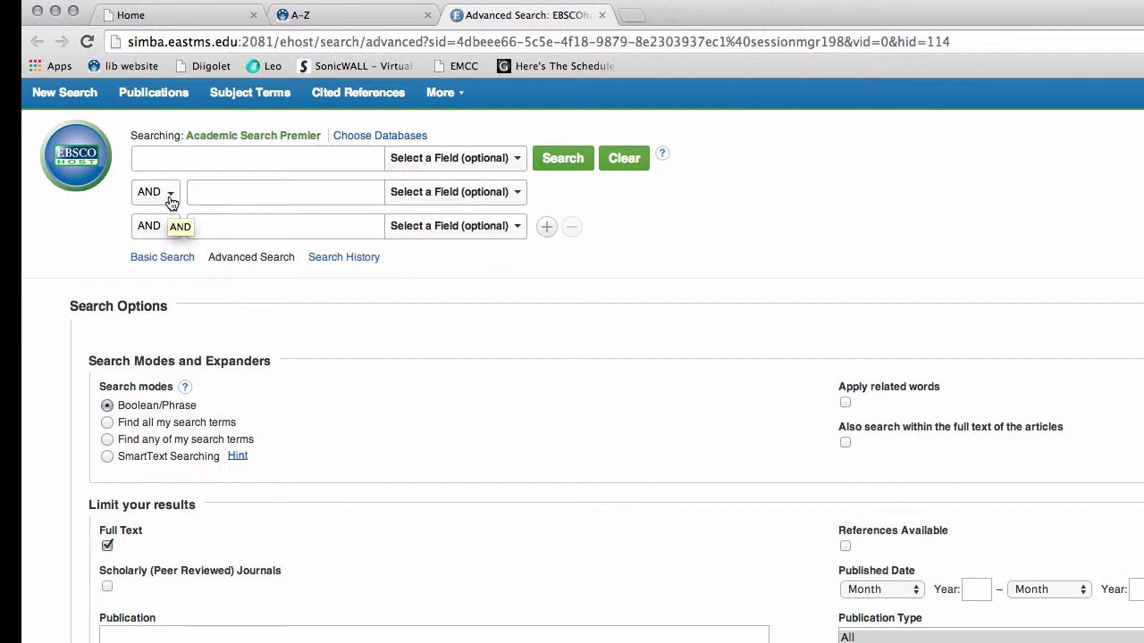
Step: Enter 'children' in the first search row and 'gangs' in the second, fixing a typo
{"action": "left_click", "coordinate": [204, 160]}
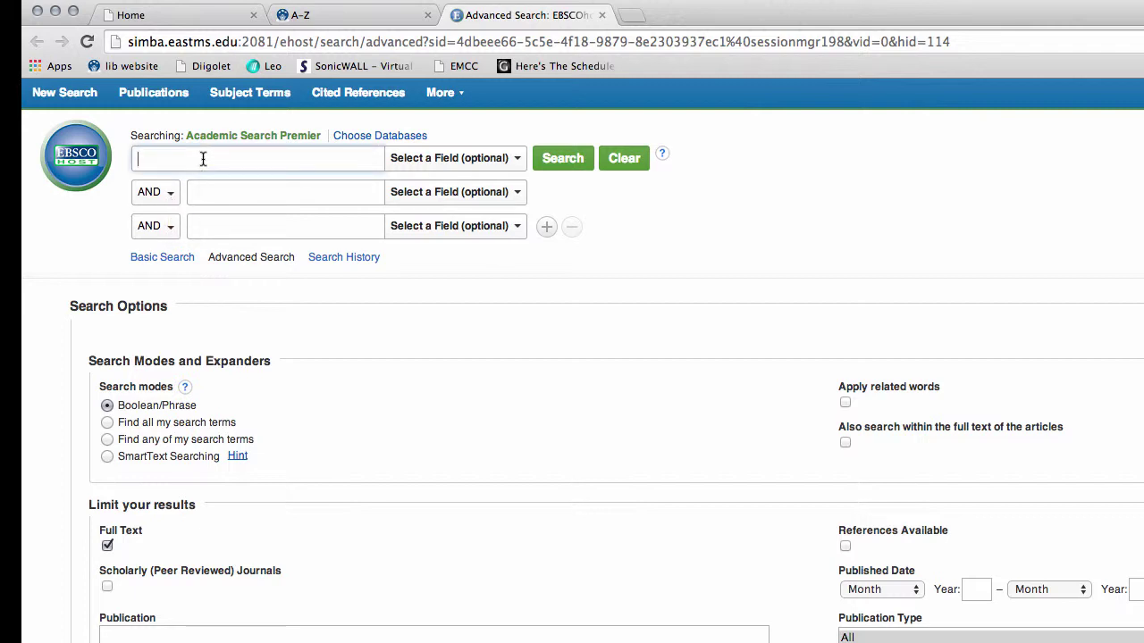
{"action": "type", "text": "children"}
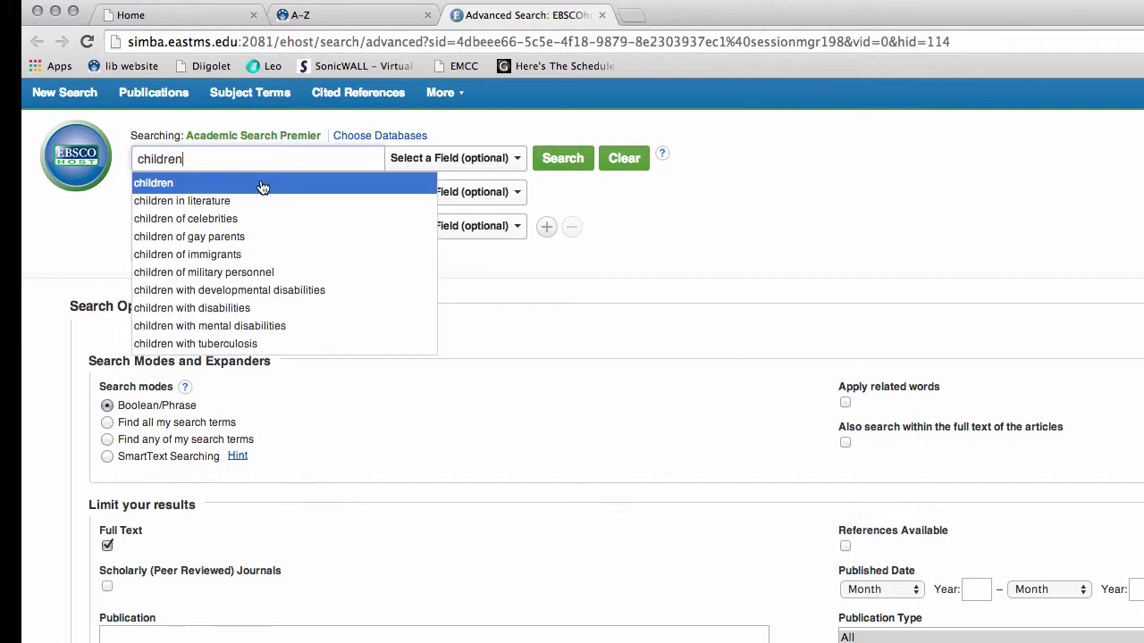
{"action": "left_click", "coordinate": [219, 192]}
{"action": "type", "text": "ganga"}
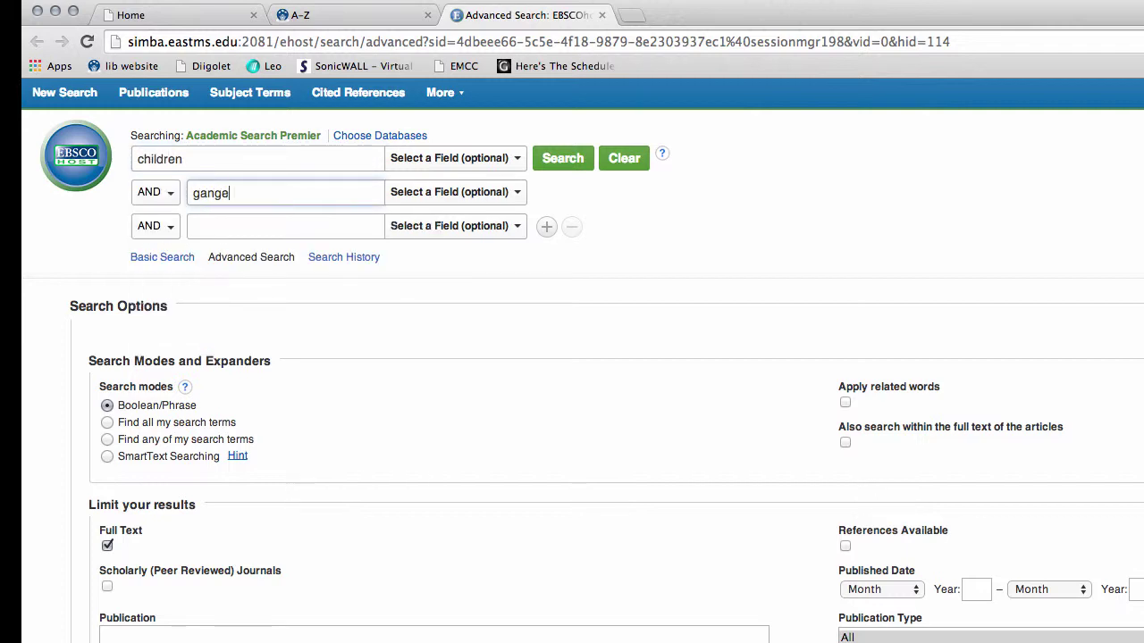
{"action": "key", "text": "BackSpace"}
{"action": "type", "text": "s"}
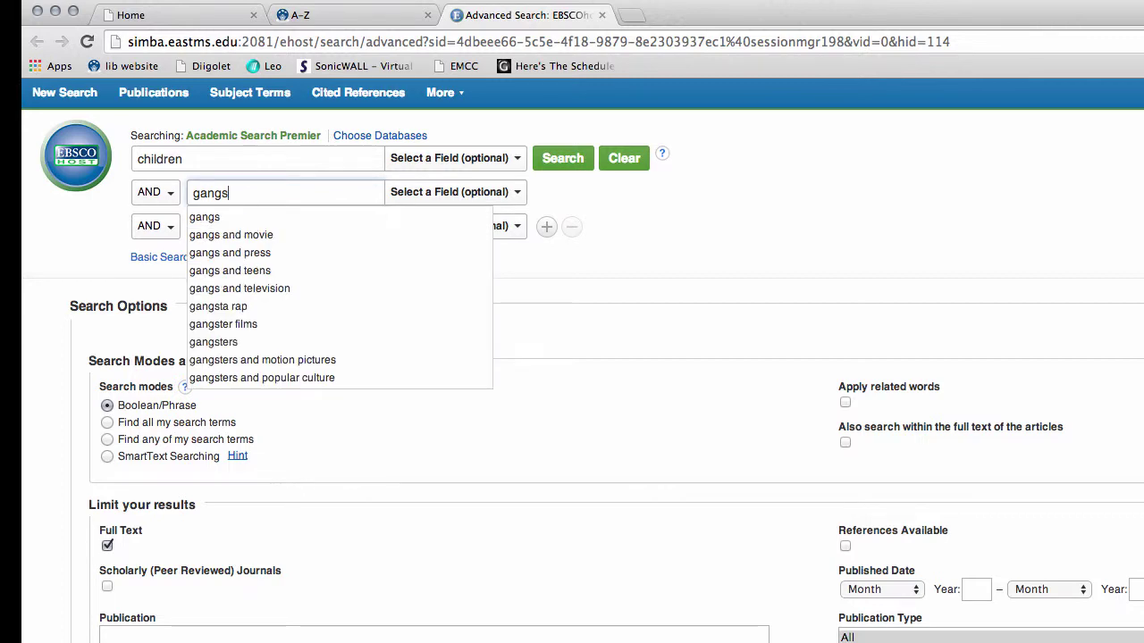
{"action": "left_click", "coordinate": [217, 217]}
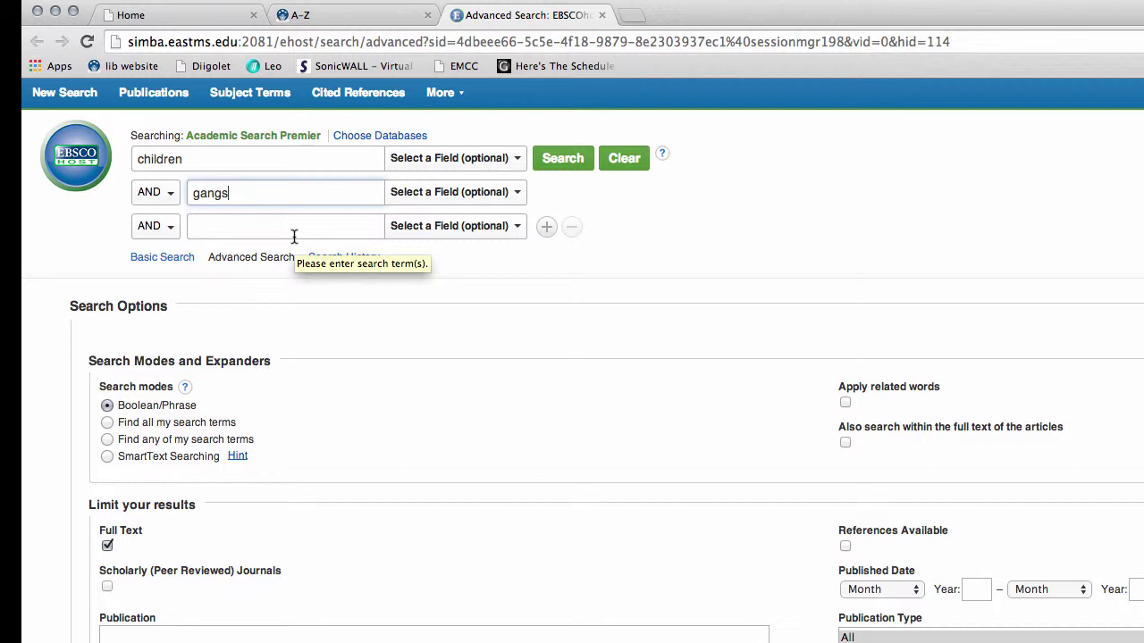
Step: Set the second row's operator to OR and replace 'gangs' with 'kids'
{"action": "left_click", "coordinate": [170, 194]}
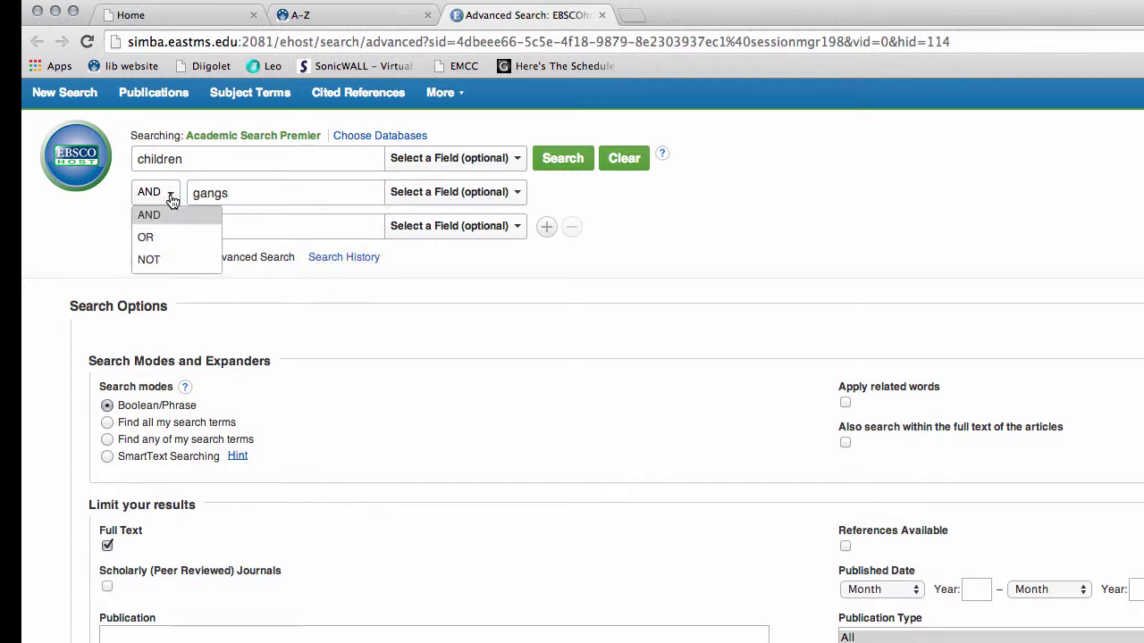
{"action": "left_click", "coordinate": [170, 236]}
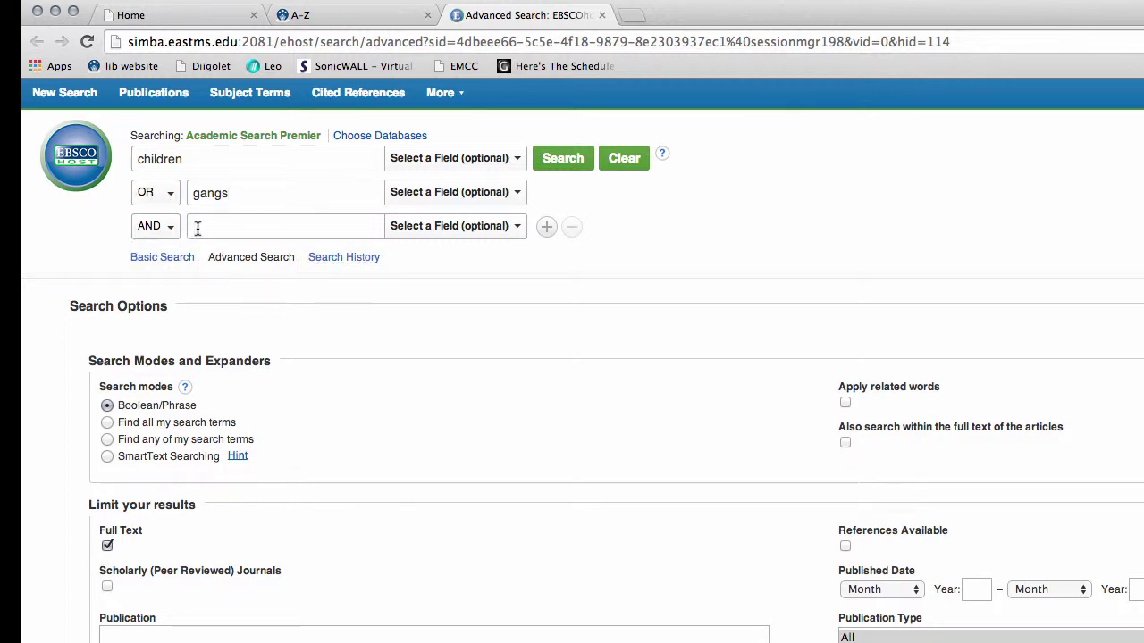
{"action": "left_click", "coordinate": [239, 193]}
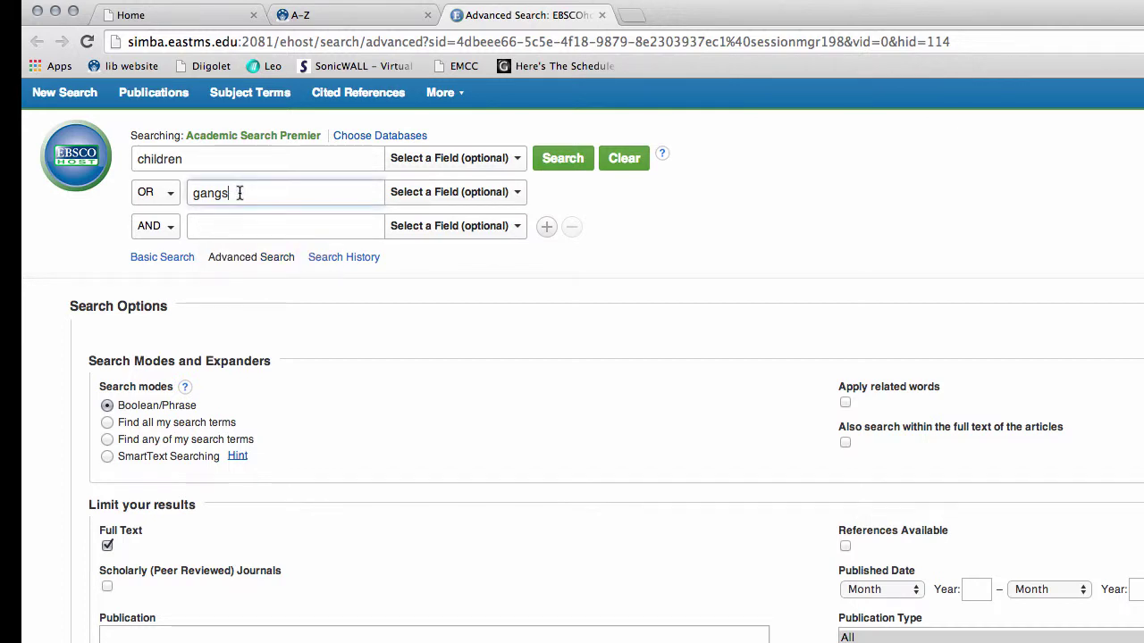
{"action": "left_click_drag", "start_coordinate": [240, 193], "coordinate": [187, 196]}
{"action": "type", "text": "kids"}
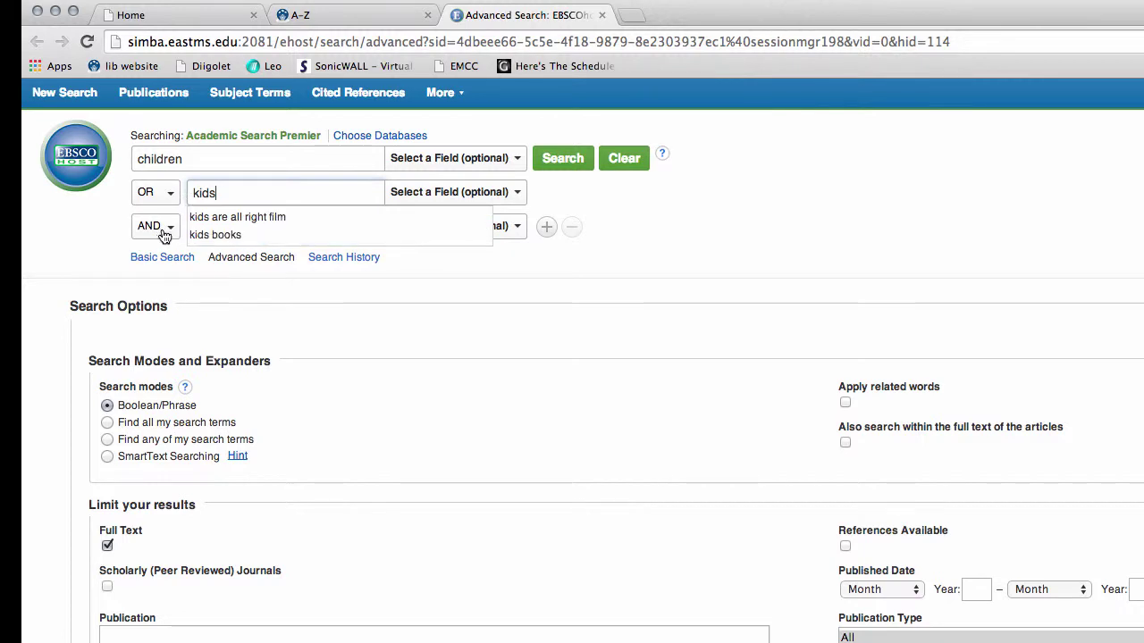
Step: Enter 'gangs' in the third search row, joined by AND
{"action": "left_click", "coordinate": [170, 227]}
{"action": "left_click", "coordinate": [206, 232]}
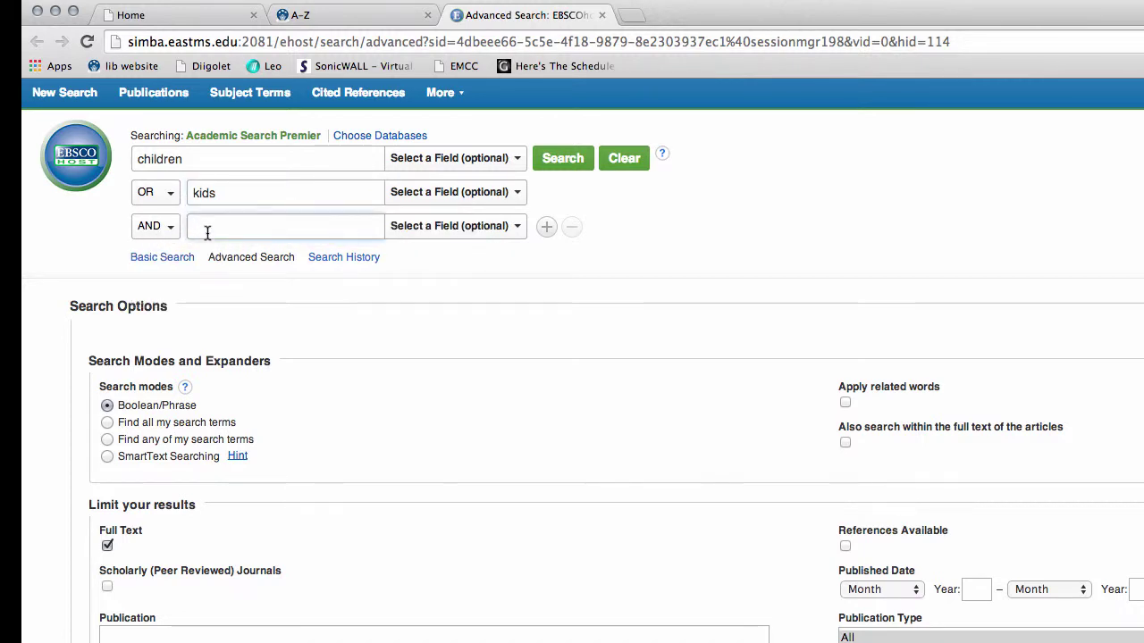
{"action": "type", "text": "gangs"}
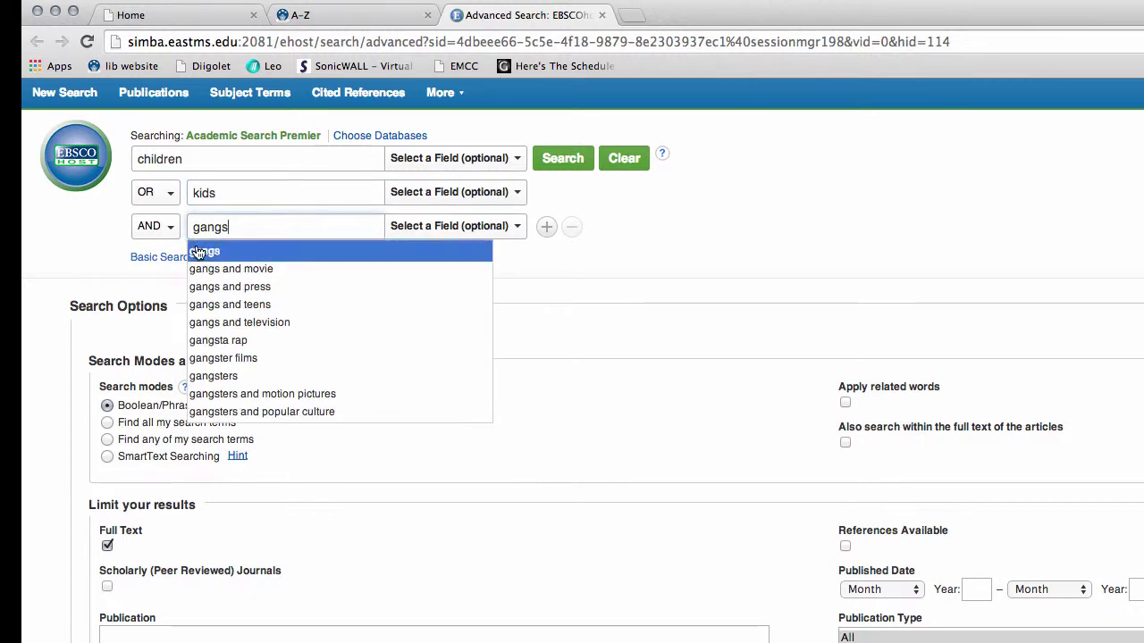
{"action": "left_click", "coordinate": [199, 254]}
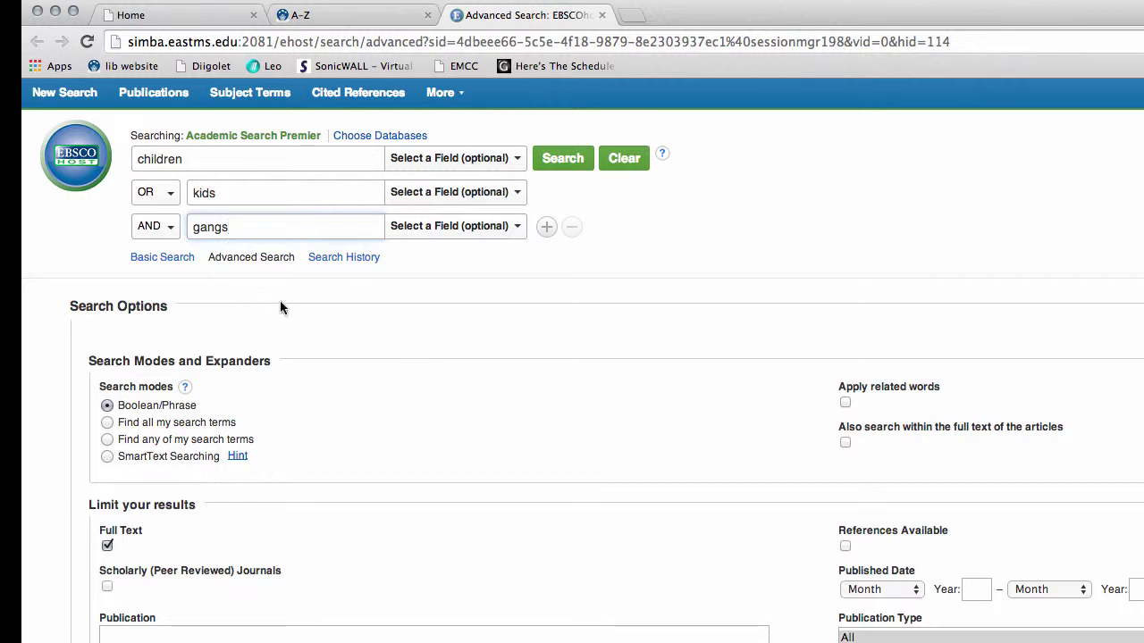
{"action": "left_click", "coordinate": [164, 196]}
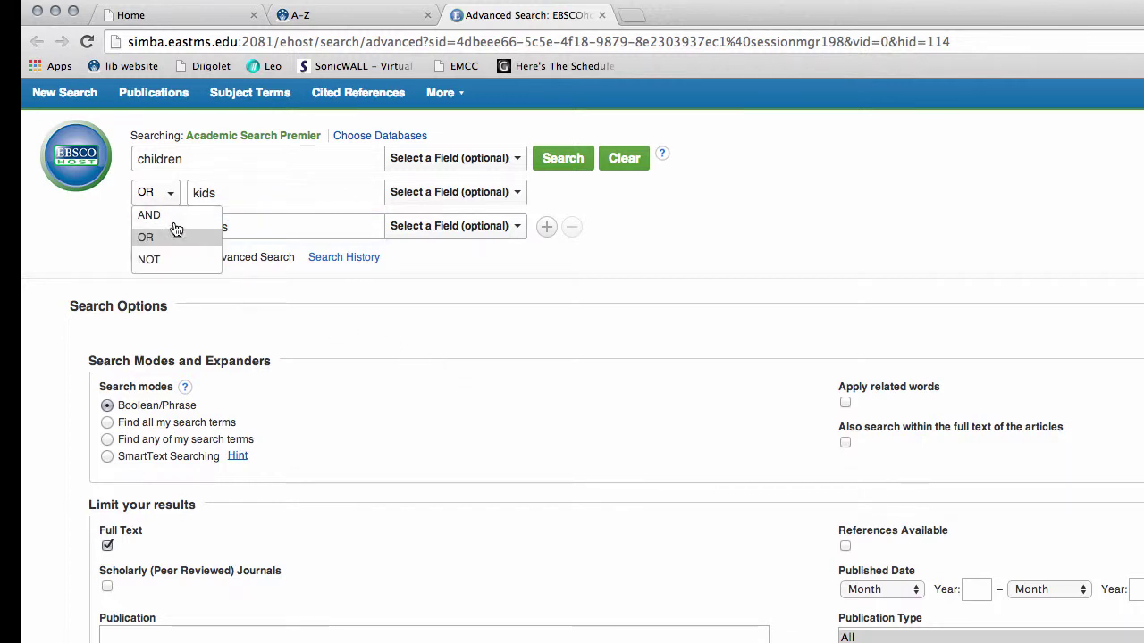
Step: Set the second row's operator to NOT and clear children, kids and gangs from the boxes
{"action": "left_click", "coordinate": [174, 259]}
{"action": "double_click", "coordinate": [199, 226]}
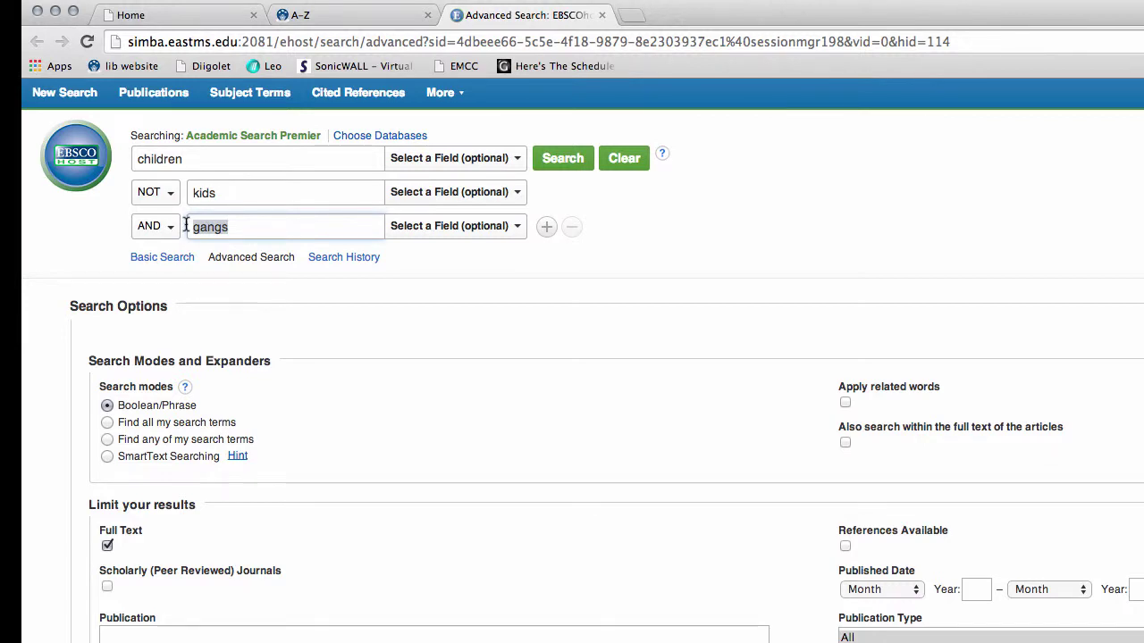
{"action": "key", "text": "BackSpace"}
{"action": "double_click", "coordinate": [201, 192]}
{"action": "key", "text": "BackSpace"}
{"action": "left_click_drag", "start_coordinate": [189, 158], "coordinate": [134, 157]}
{"action": "key", "text": "BackSpace"}
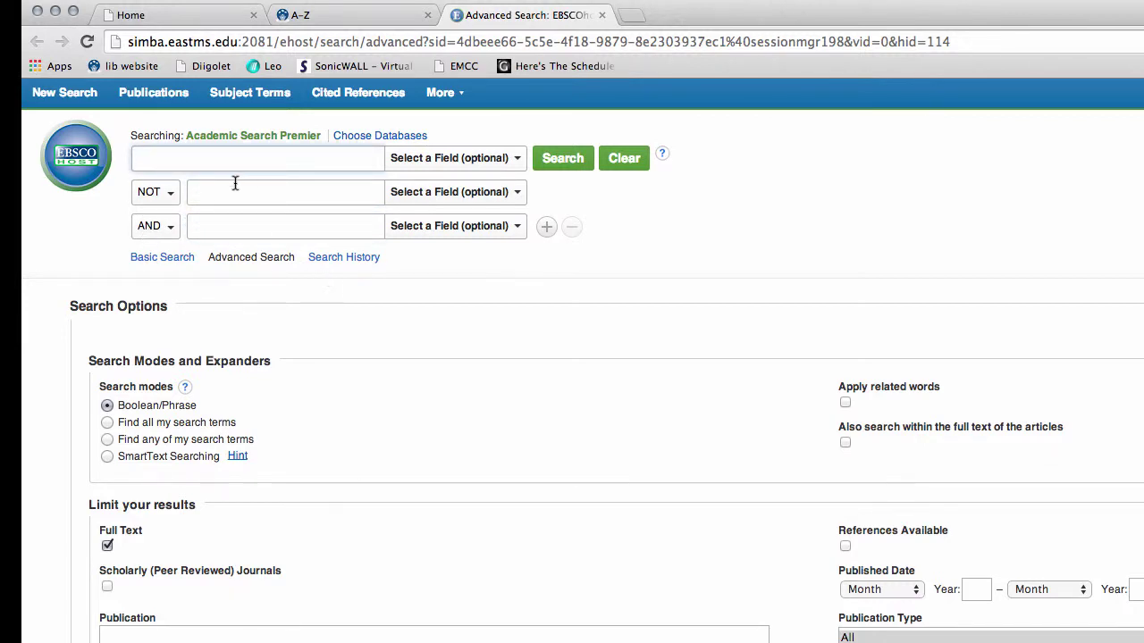
Step: Enter 'mustang' in the first row and 'horse' in the NOT row
{"action": "type", "text": "mustang"}
{"action": "left_click", "coordinate": [77, 197]}
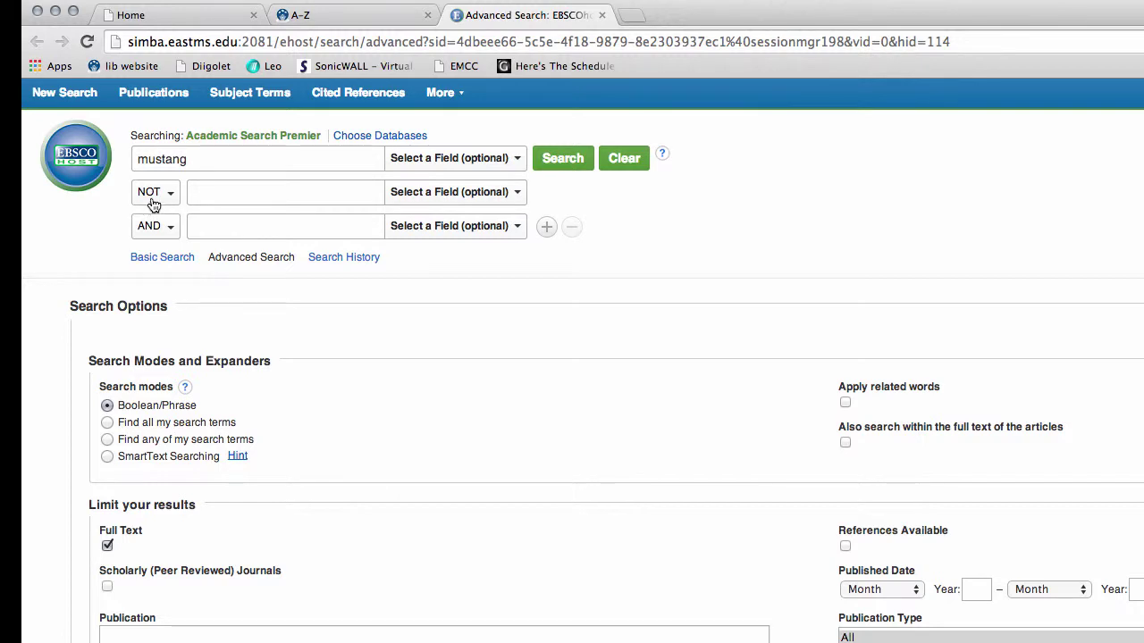
{"action": "left_click", "coordinate": [199, 195]}
{"action": "type", "text": "horse"}
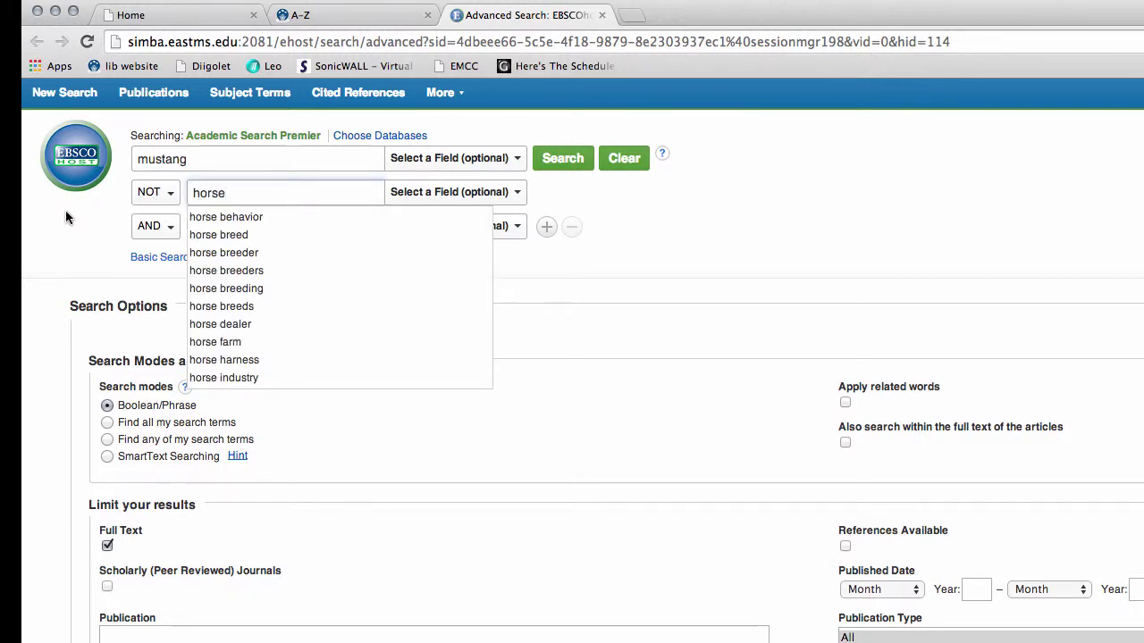
{"action": "left_click", "coordinate": [69, 213]}
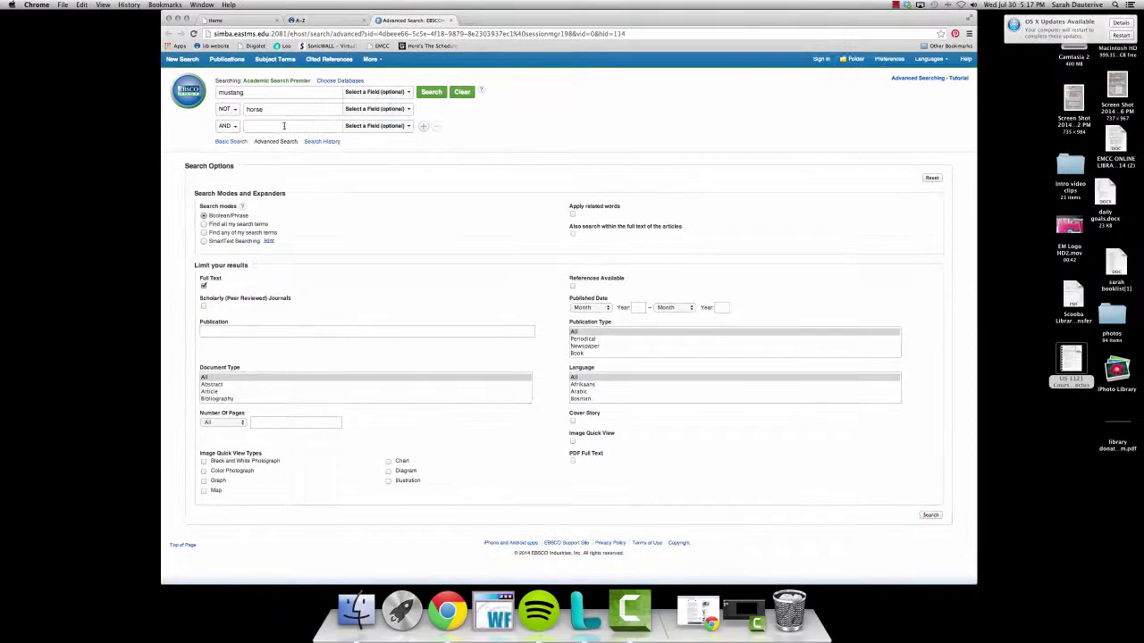
Step: Run the mustang NOT horse search and scroll through the 787 full-text results
{"action": "left_click", "coordinate": [433, 93]}
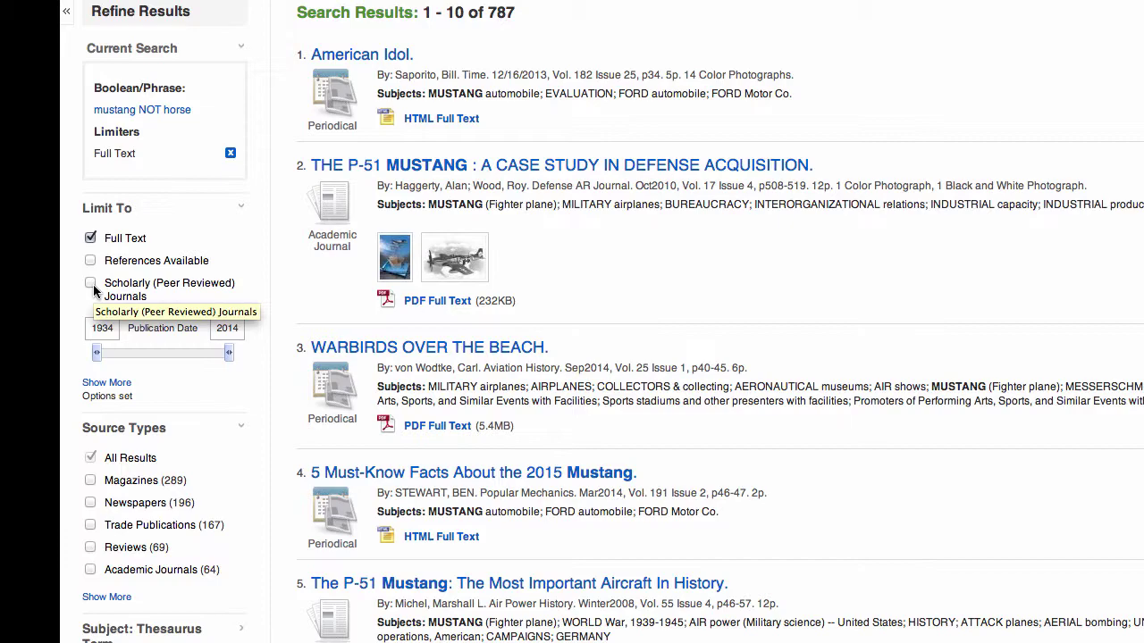
{"action": "scroll", "coordinate": [274, 343], "scroll_direction": "down", "scroll_amount": 2}
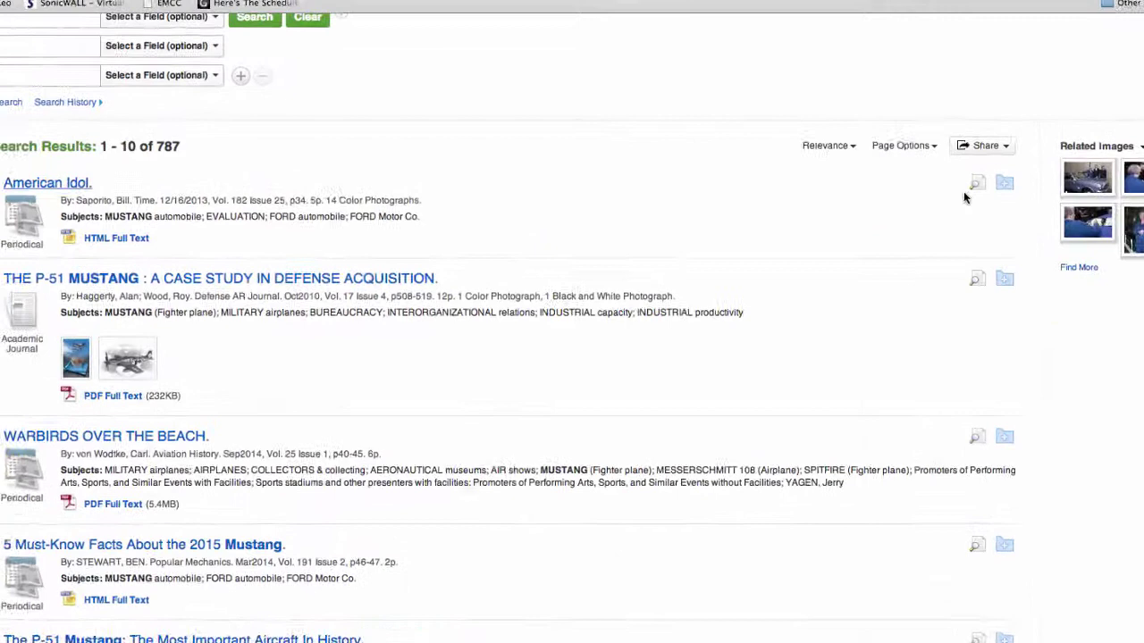
{"action": "mouse_move", "coordinate": [976, 184]}
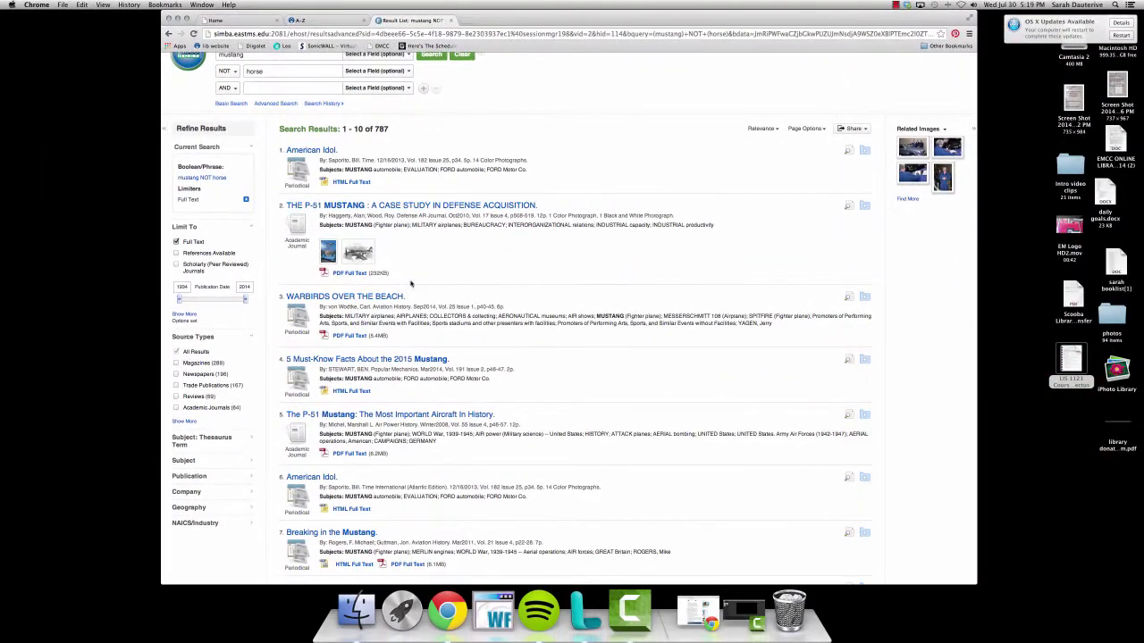
{"action": "scroll", "coordinate": [470, 290], "scroll_direction": "down", "scroll_amount": 3}
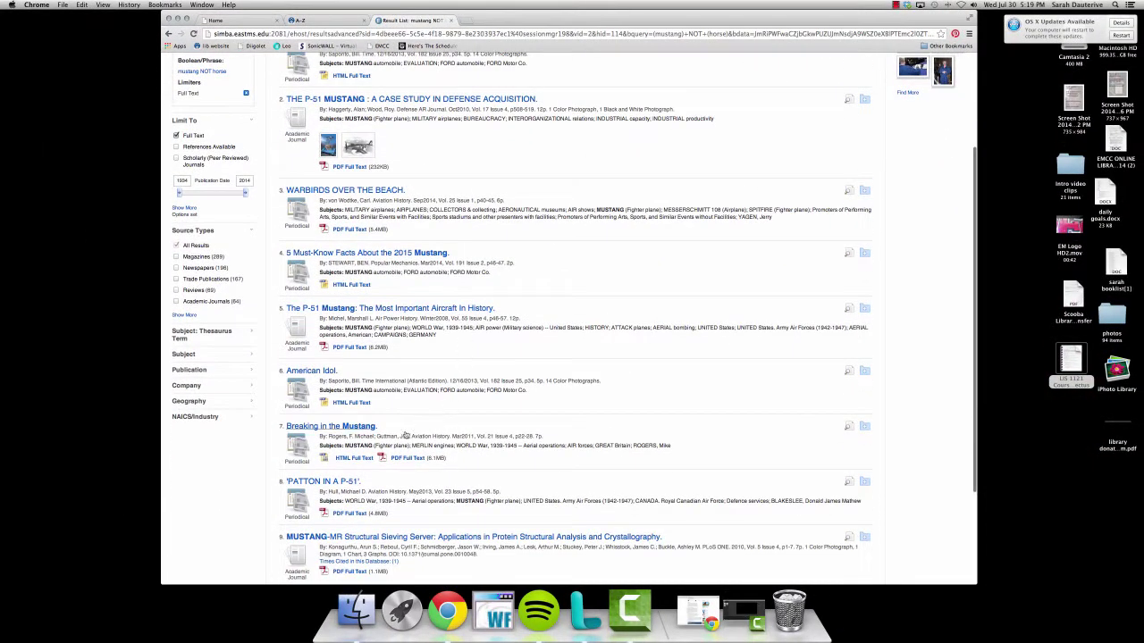
Step: Open the 'Breaking in the Mustang' record and scroll through its abstract and HTML full text
{"action": "left_click", "coordinate": [344, 429]}
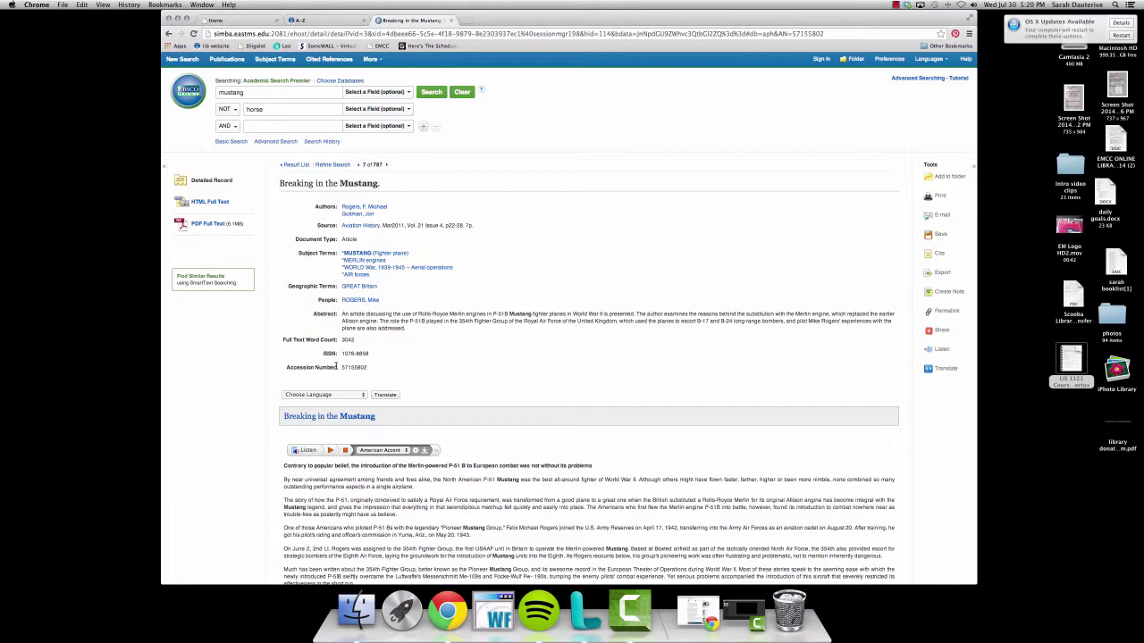
{"action": "scroll", "coordinate": [335, 366], "scroll_direction": "up", "scroll_amount": 1}
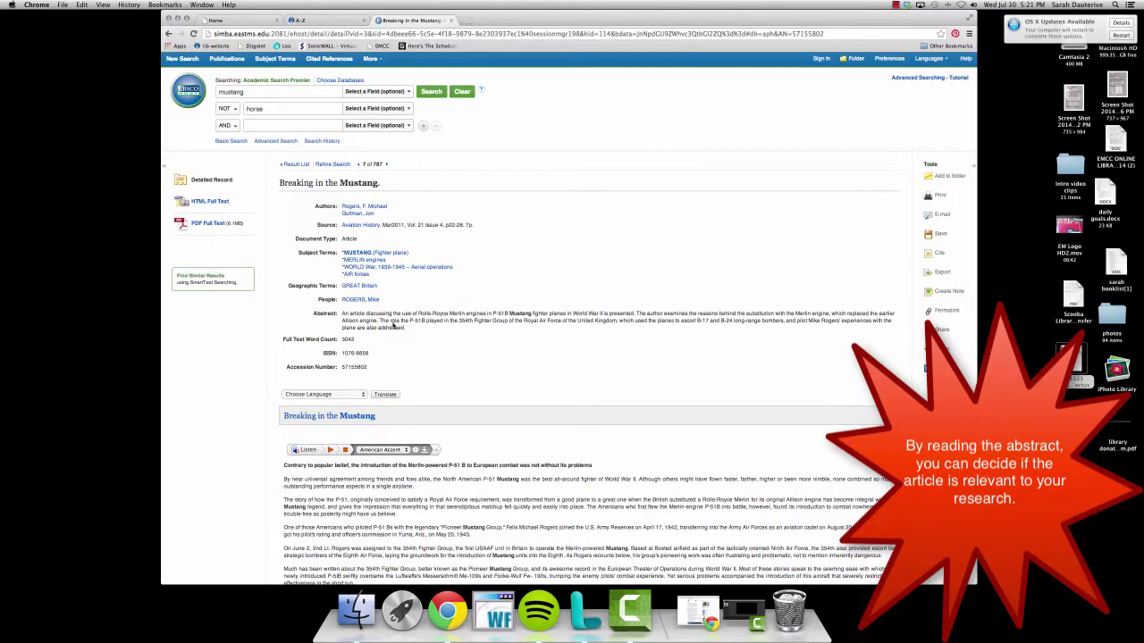
{"action": "scroll", "coordinate": [539, 454], "scroll_direction": "down", "scroll_amount": 5}
{"action": "scroll", "coordinate": [540, 453], "scroll_direction": "down", "scroll_amount": 2}
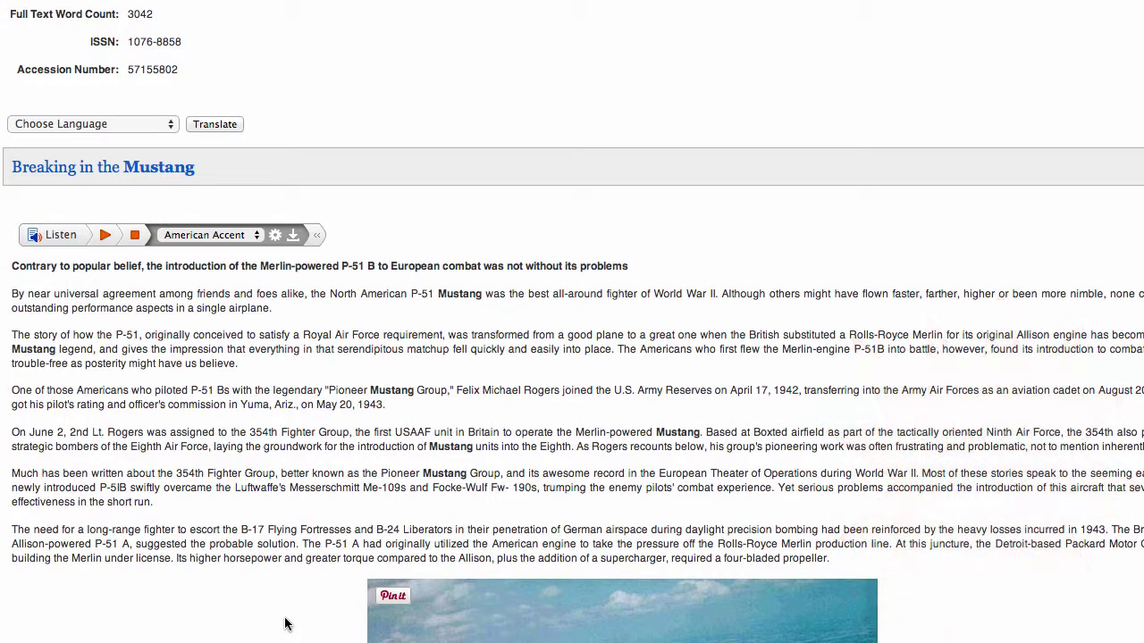
{"action": "scroll", "coordinate": [285, 624], "scroll_direction": "down", "scroll_amount": 3}
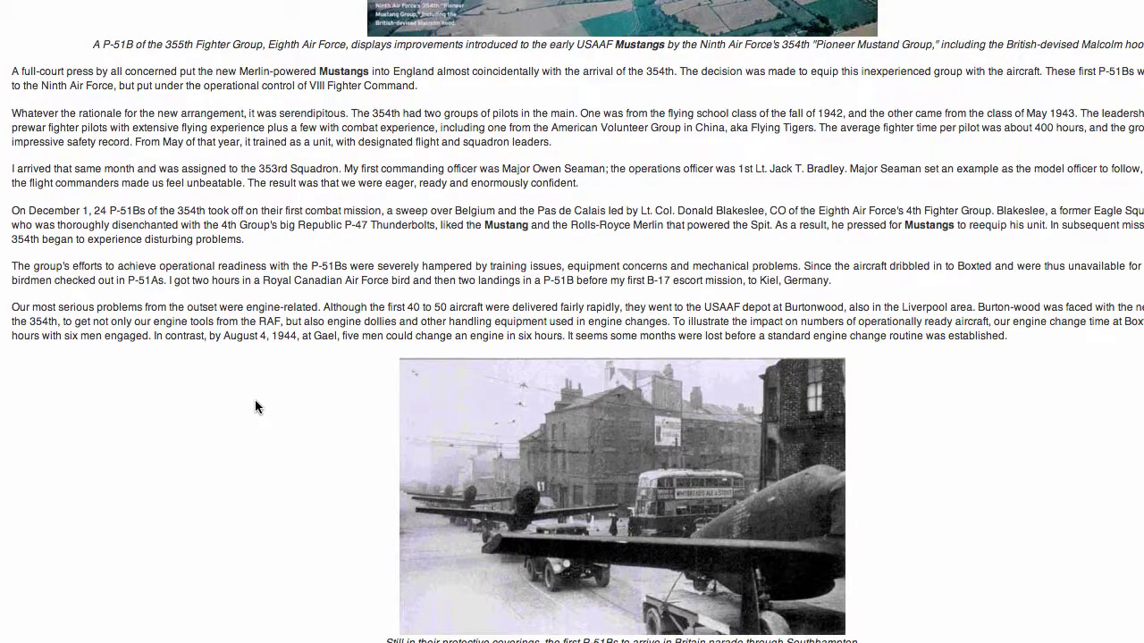
{"action": "scroll", "coordinate": [255, 407], "scroll_direction": "up", "scroll_amount": 15}
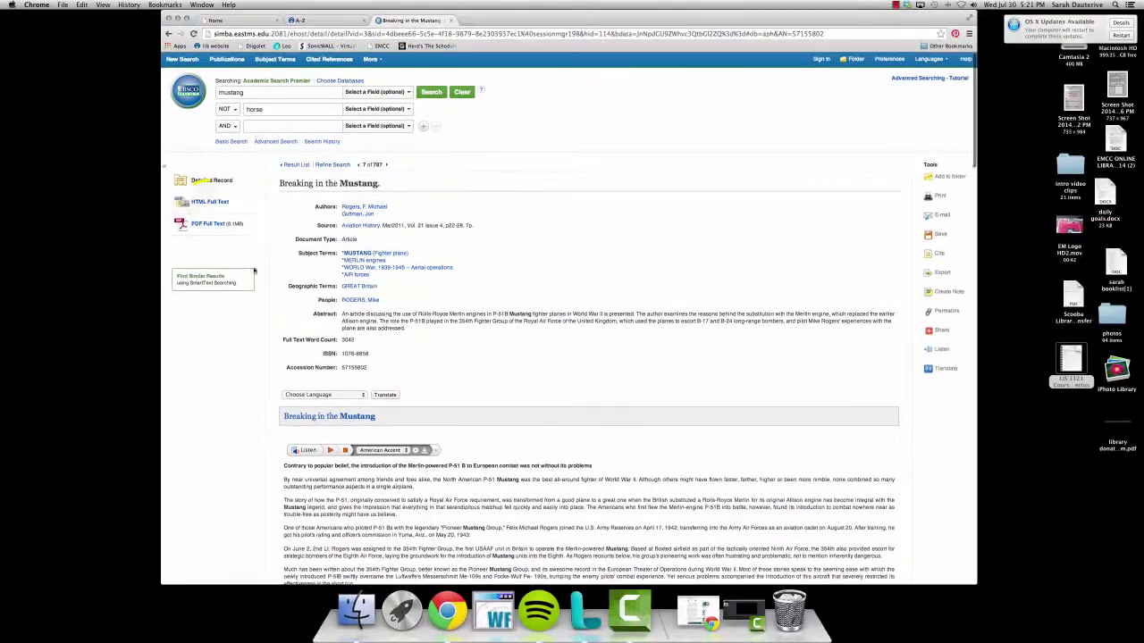
Step: Open the article's PDF full text and page through it, returning to page one
{"action": "left_click", "coordinate": [208, 224]}
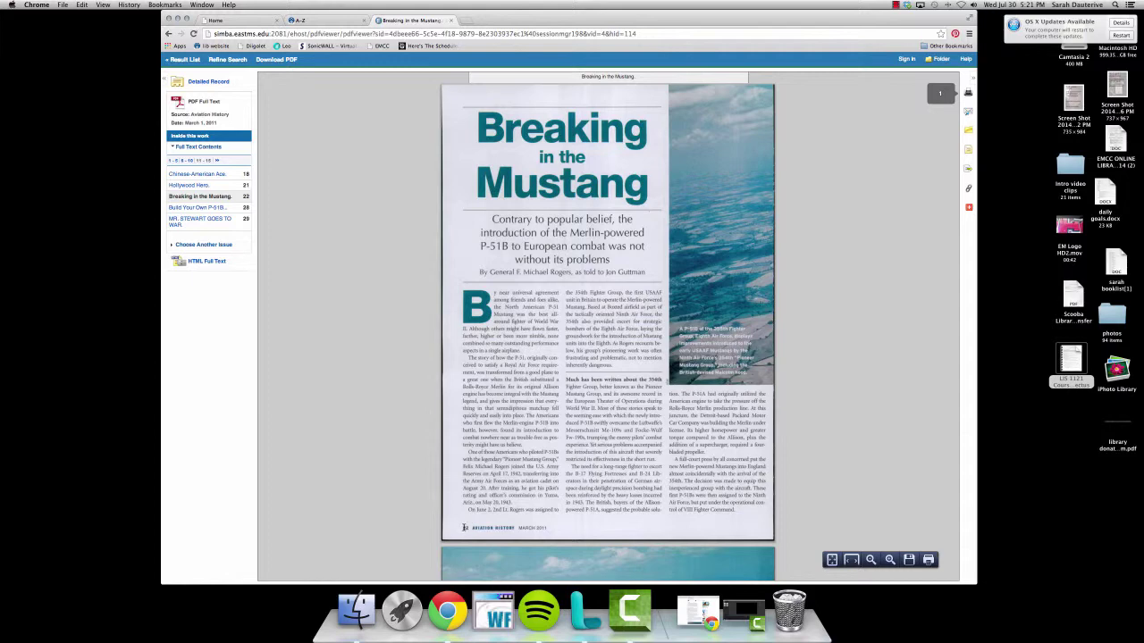
{"action": "scroll", "coordinate": [463, 527], "scroll_direction": "down", "scroll_amount": 10}
{"action": "scroll", "coordinate": [463, 531], "scroll_direction": "down", "scroll_amount": 5}
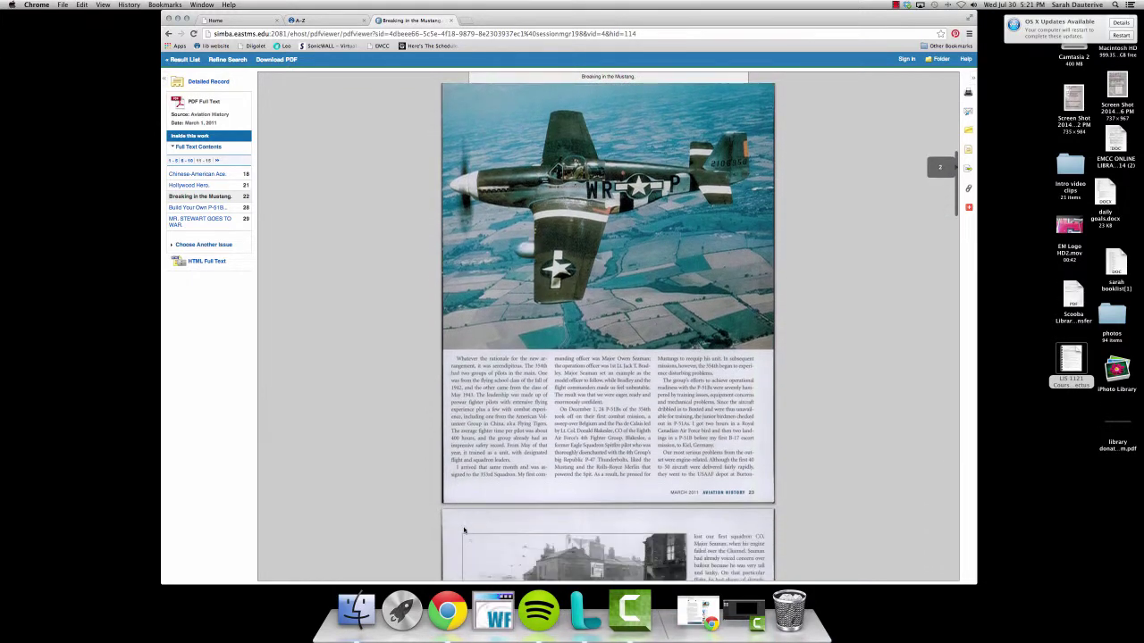
{"action": "scroll", "coordinate": [462, 531], "scroll_direction": "down", "scroll_amount": 3}
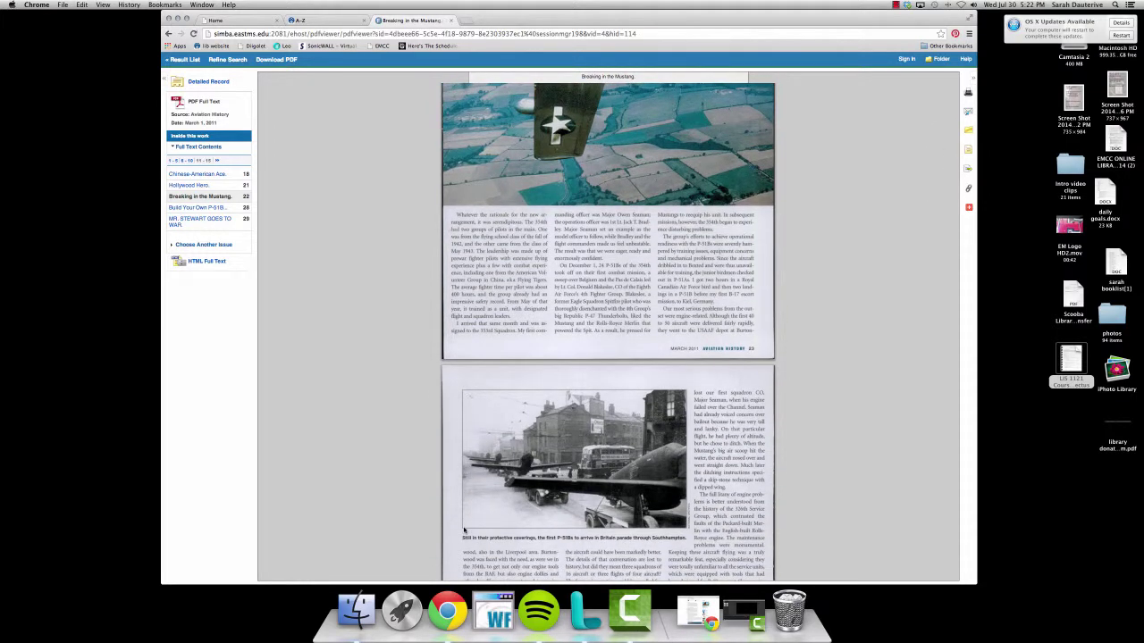
{"action": "scroll", "coordinate": [463, 531], "scroll_direction": "down", "scroll_amount": 2}
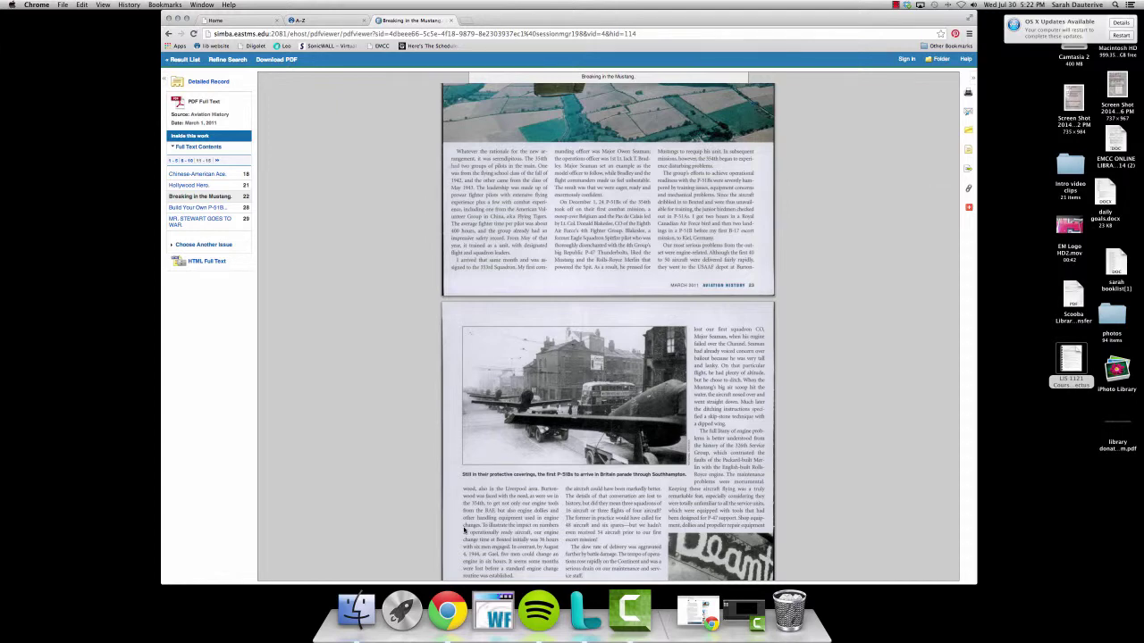
{"action": "scroll", "coordinate": [463, 531], "scroll_direction": "up", "scroll_amount": 15}
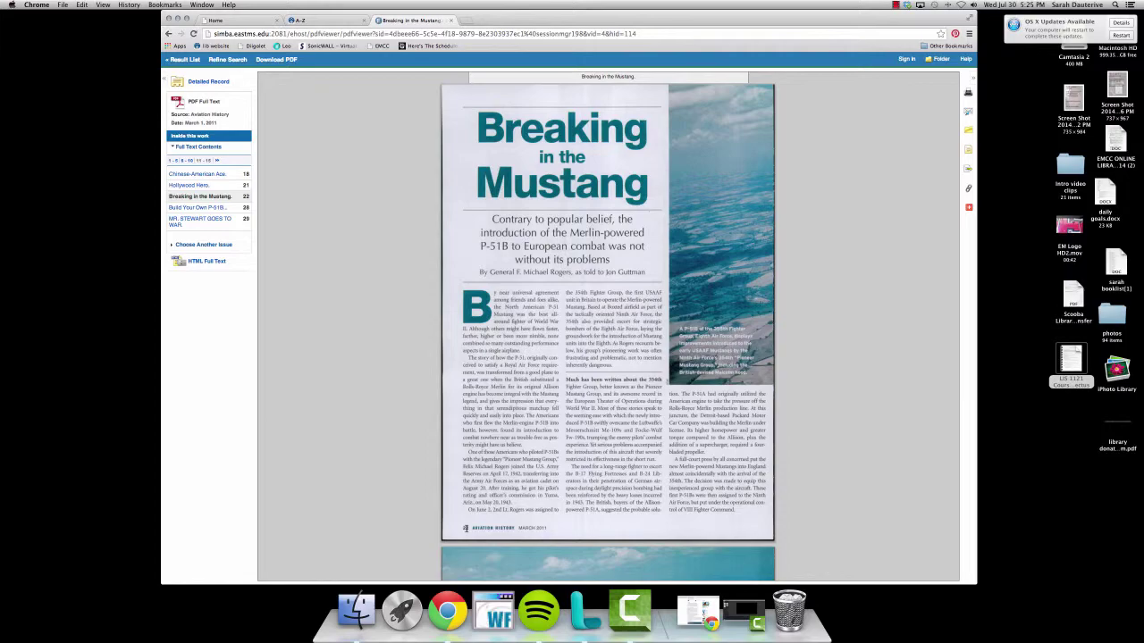
{"action": "mouse_move", "coordinate": [586, 534]}
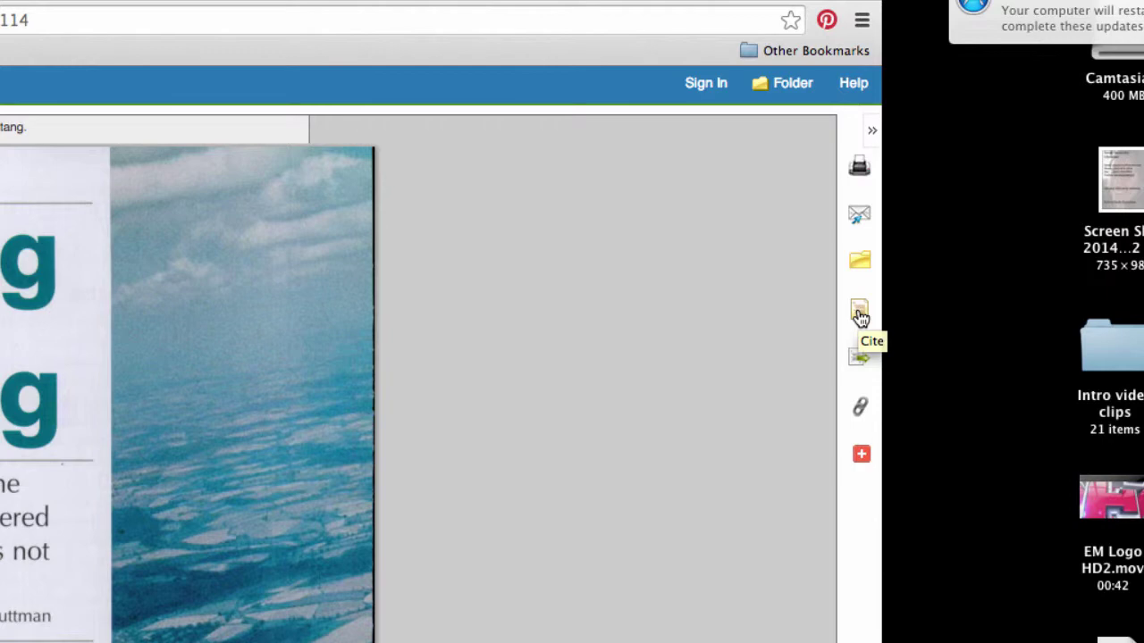
Step: Show the article's citation formats and select the MLA Works Cited citation
{"action": "left_click", "coordinate": [860, 315]}
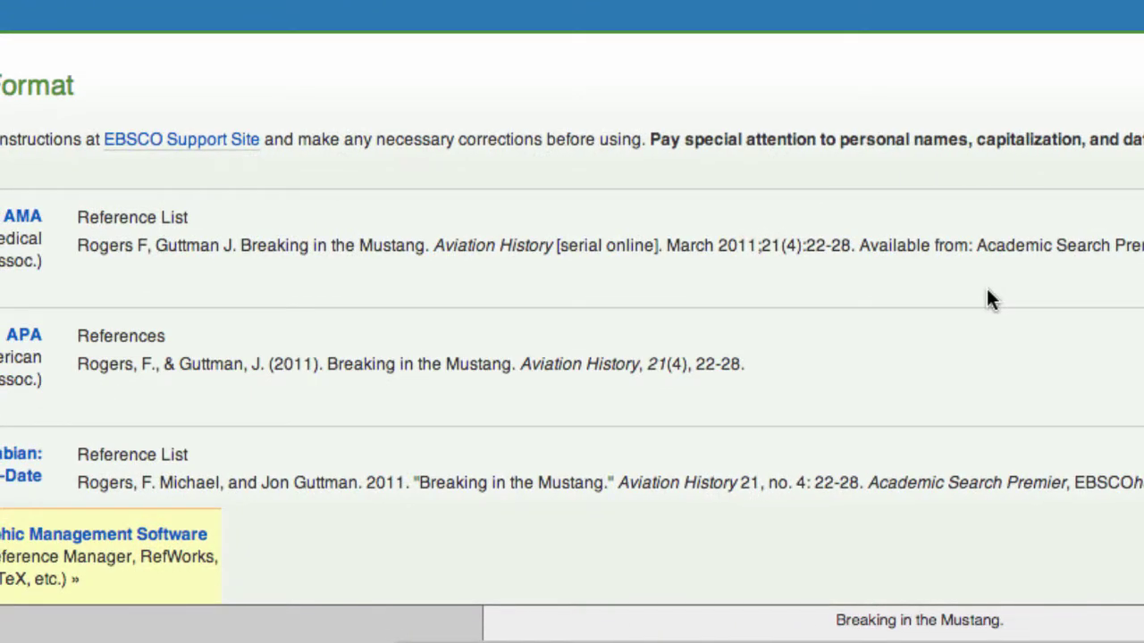
{"action": "scroll", "coordinate": [961, 302], "scroll_direction": "down", "scroll_amount": 10}
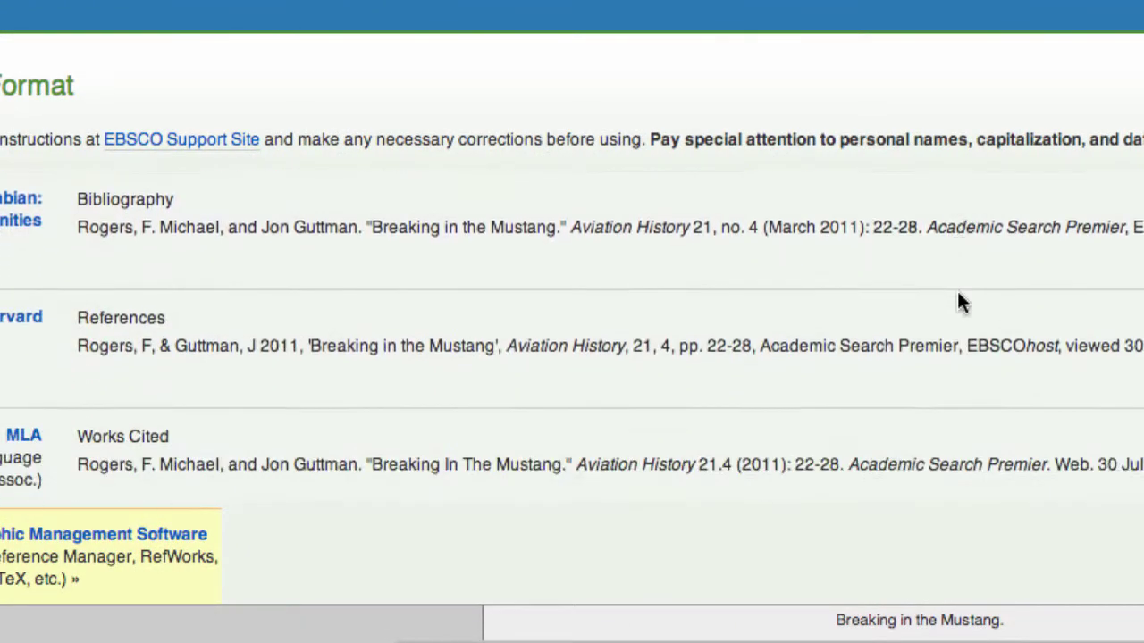
{"action": "scroll", "coordinate": [959, 302], "scroll_direction": "down", "scroll_amount": 3}
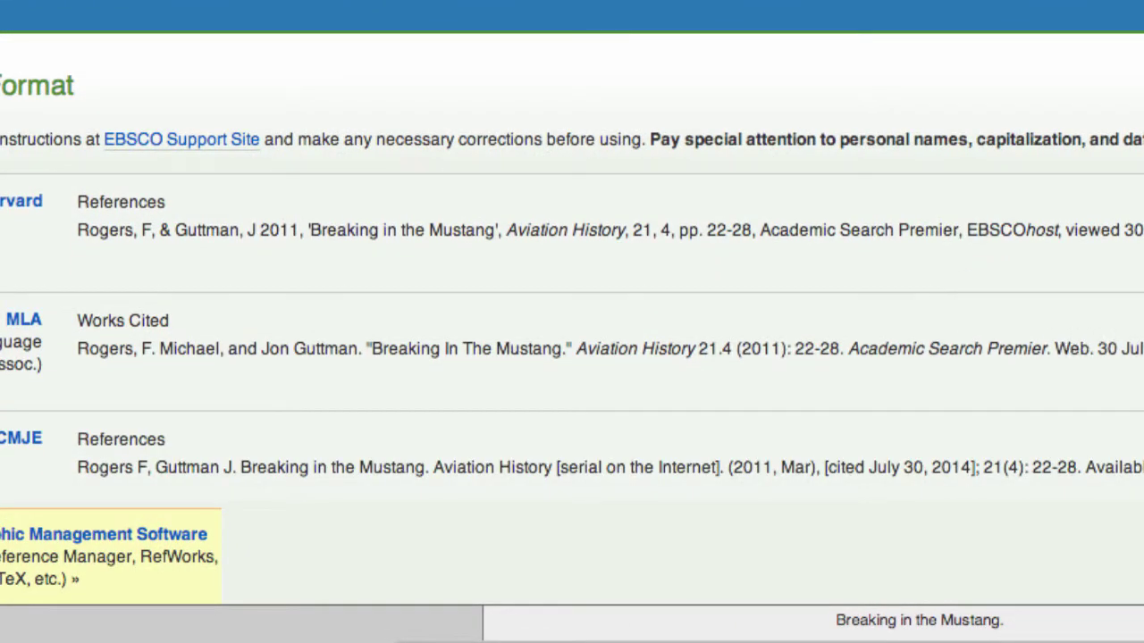
{"action": "left_click_drag", "start_coordinate": [1118, 348], "coordinate": [74, 346]}
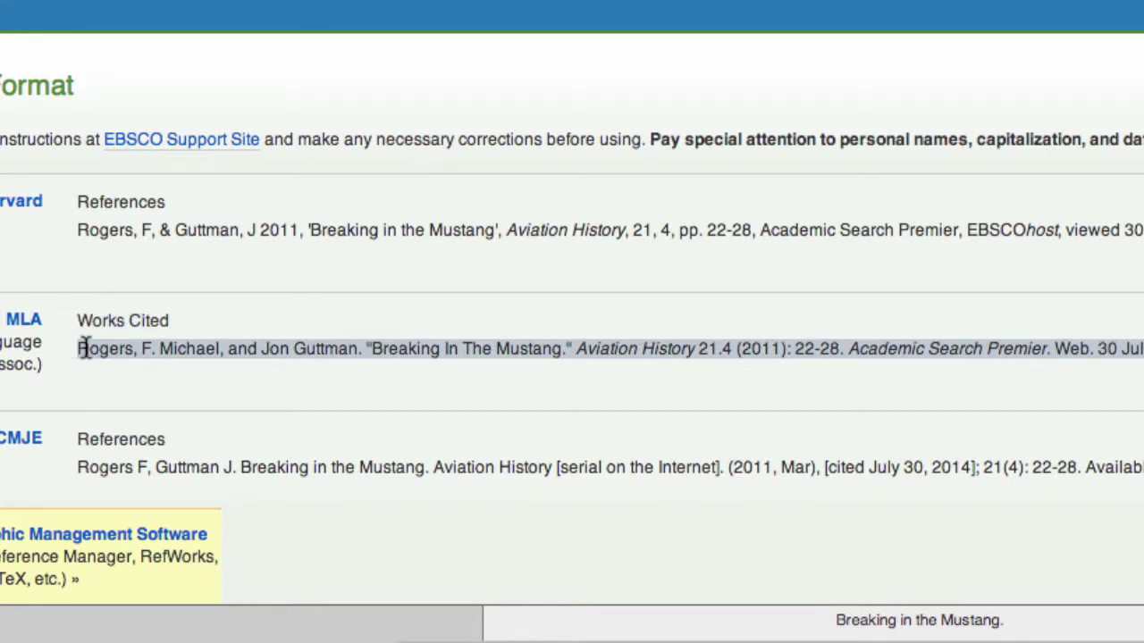